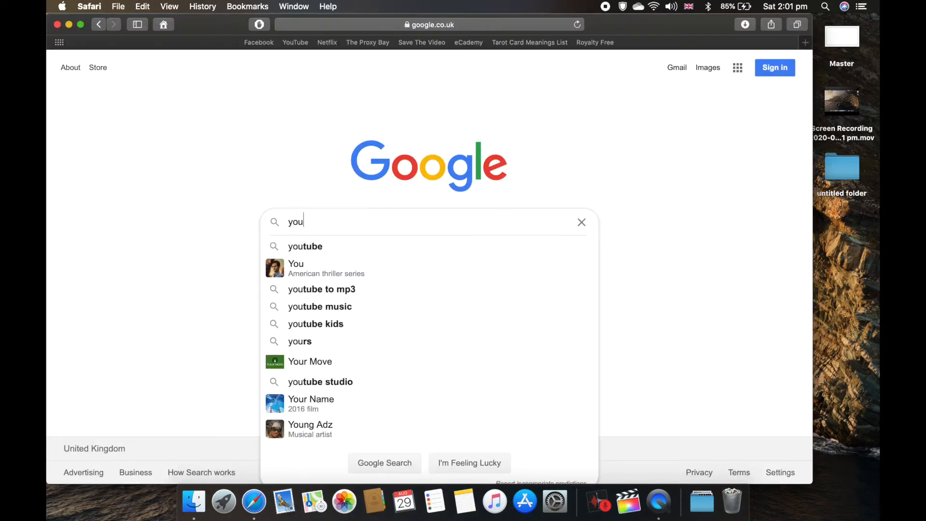
Step: Search Google for "youtube thumbnail guidelines"
type("tube thumbnail ")
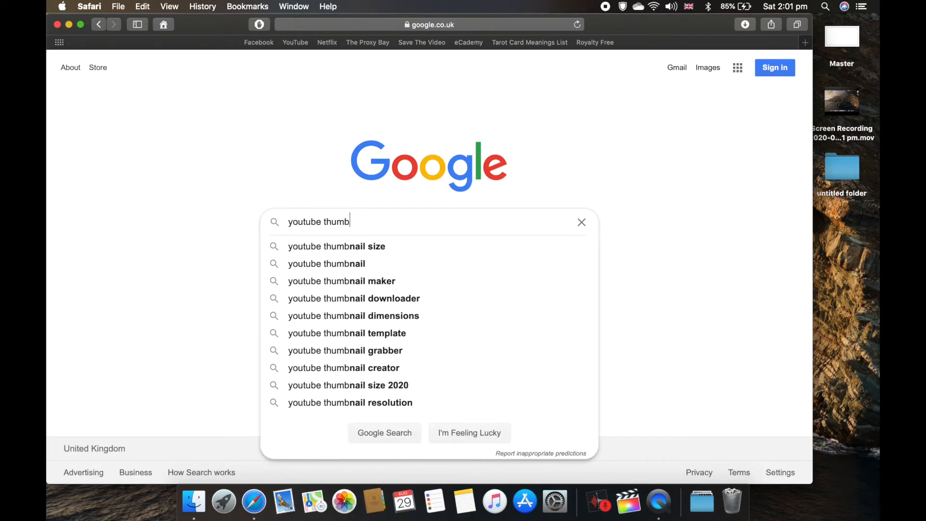
type("guideline")
key("Down")
key("Return")
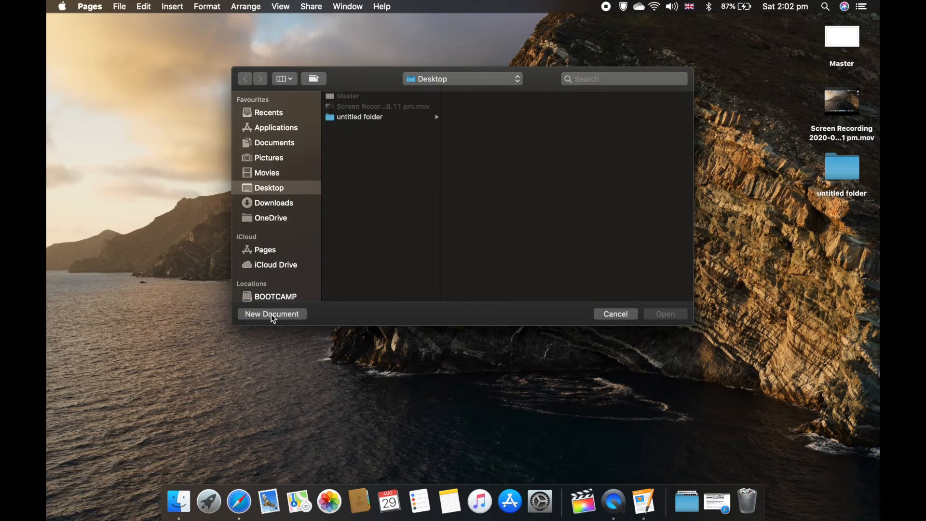
Step: Create a new Blank Landscape document and set its paper size to A3
left_click(271, 314)
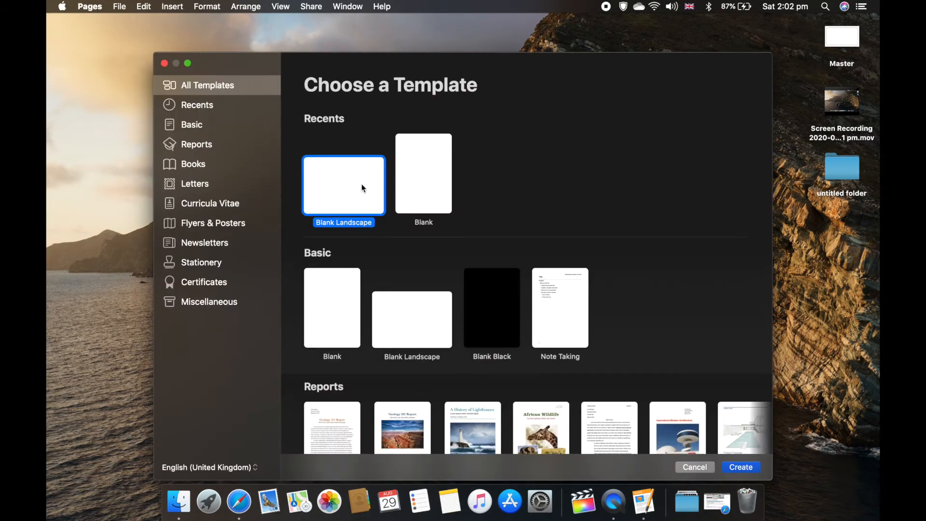
double_click(362, 185)
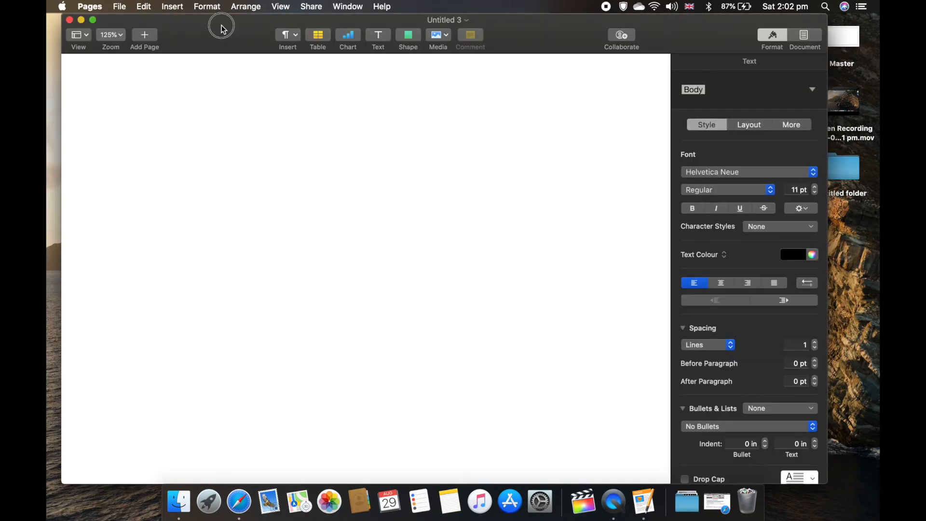
left_click(794, 43)
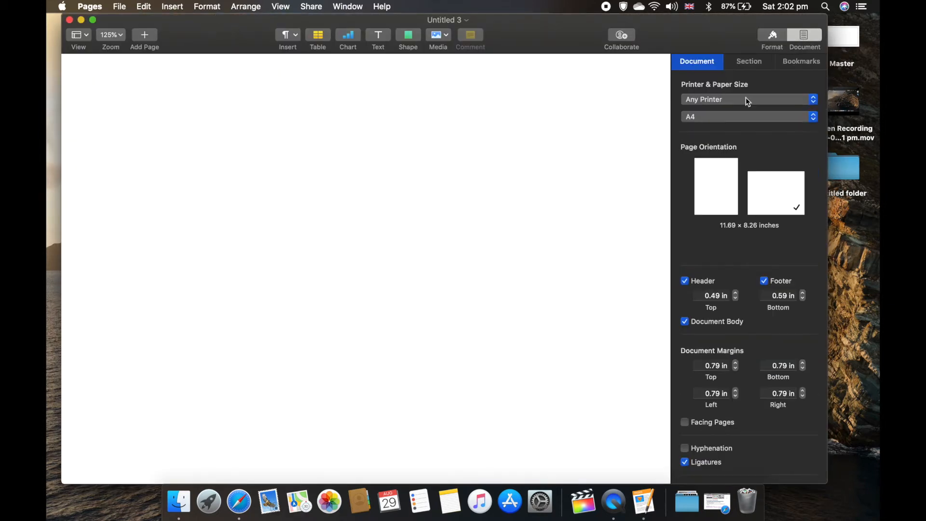
left_click(731, 117)
left_click(711, 109)
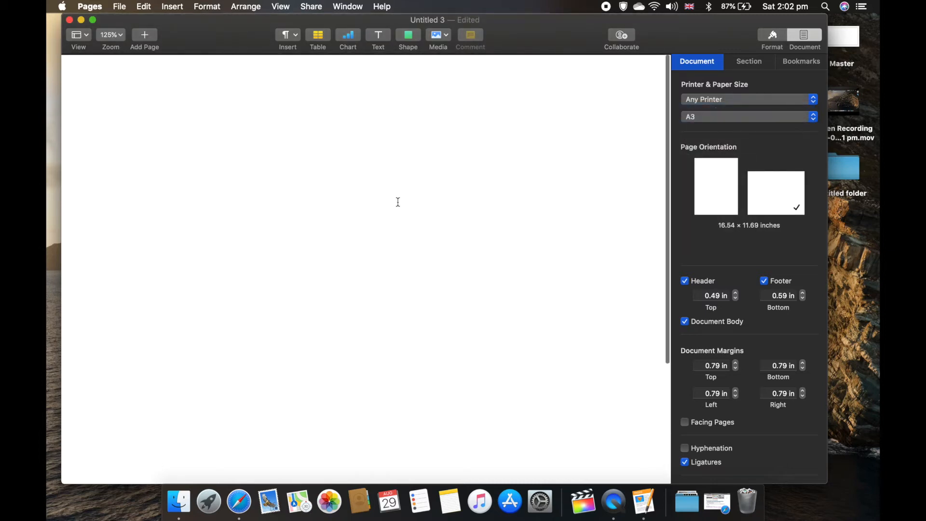
Step: Export the document as a PDF named abc to the Desktop with Best image quality
left_click(119, 6)
mouse_move(213, 126)
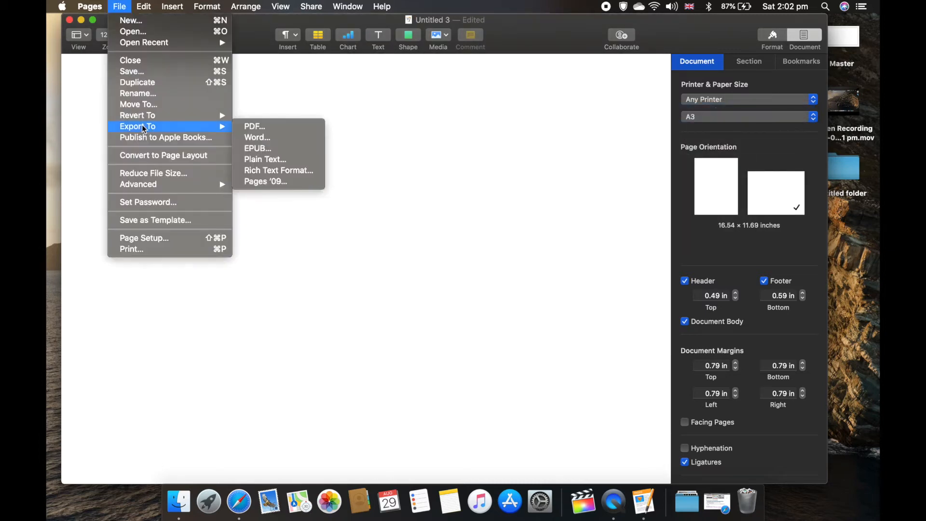
left_click(252, 127)
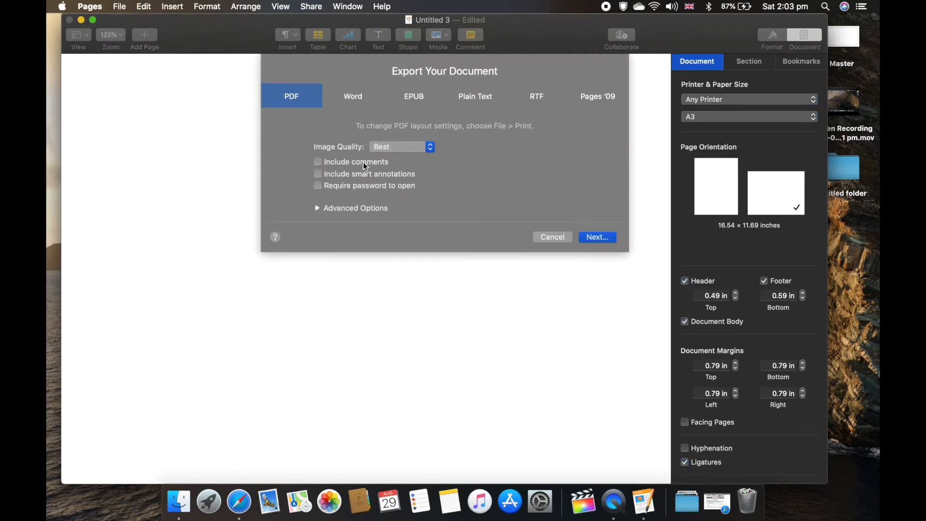
left_click(412, 150)
left_click(414, 149)
left_click(612, 238)
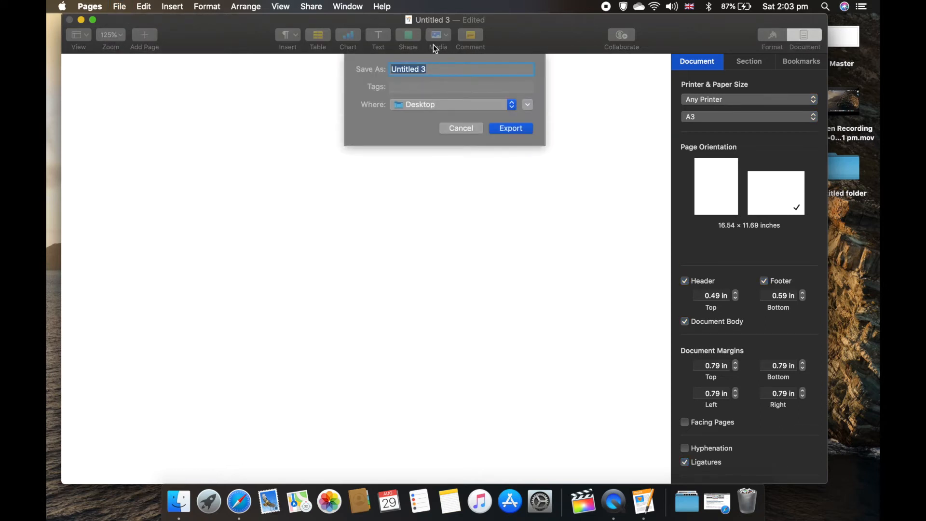
type("abc")
left_click(512, 128)
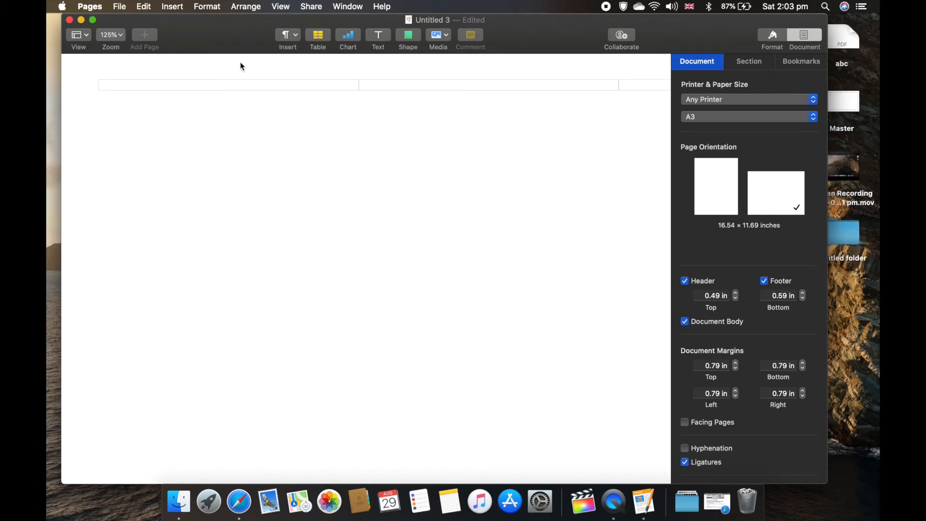
Step: Close the Pages document and delete it without saving
left_click(69, 19)
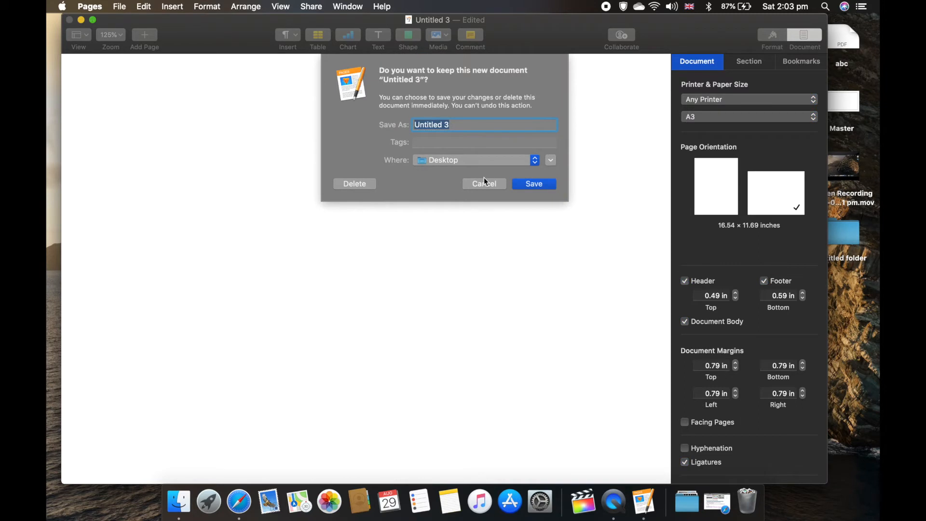
left_click(347, 184)
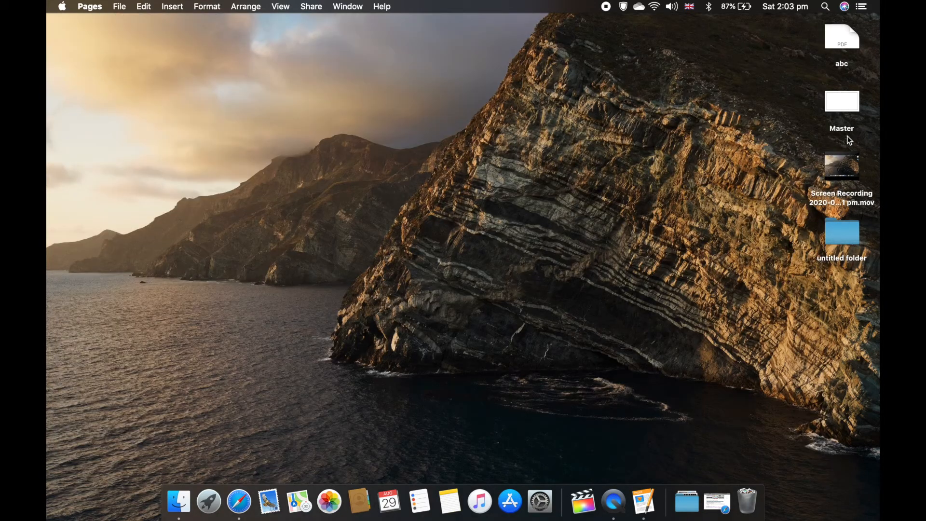
Step: Open the abc PDF in Preview, export it as a JPEG at best quality, and close the window
double_click(844, 38)
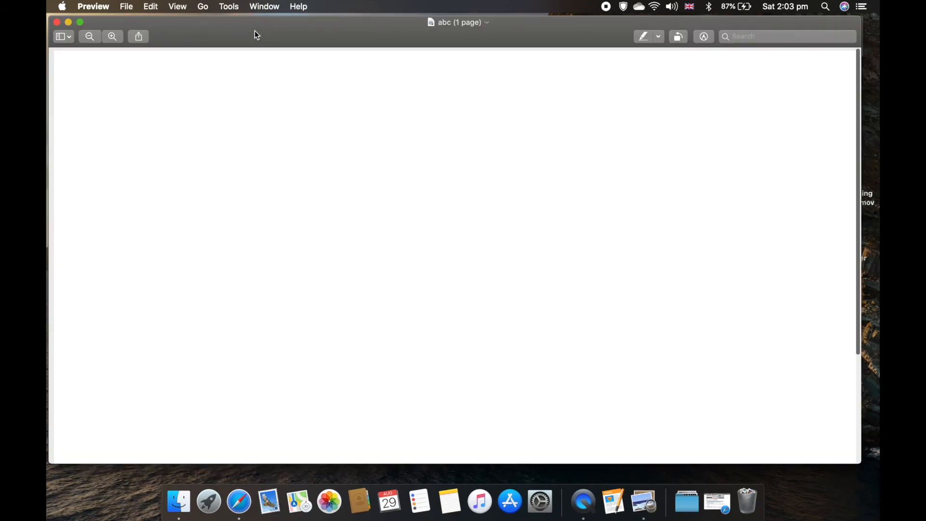
left_click(94, 6)
mouse_move(126, 6)
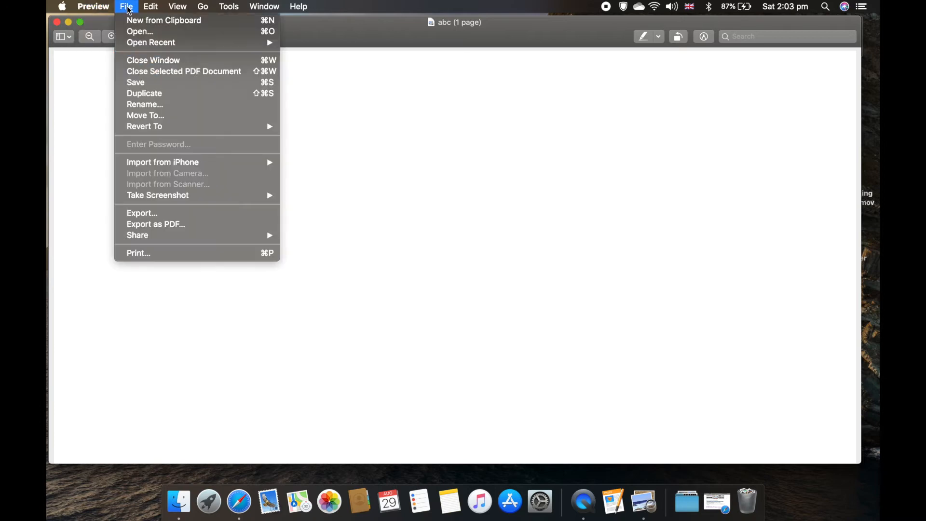
left_click(158, 214)
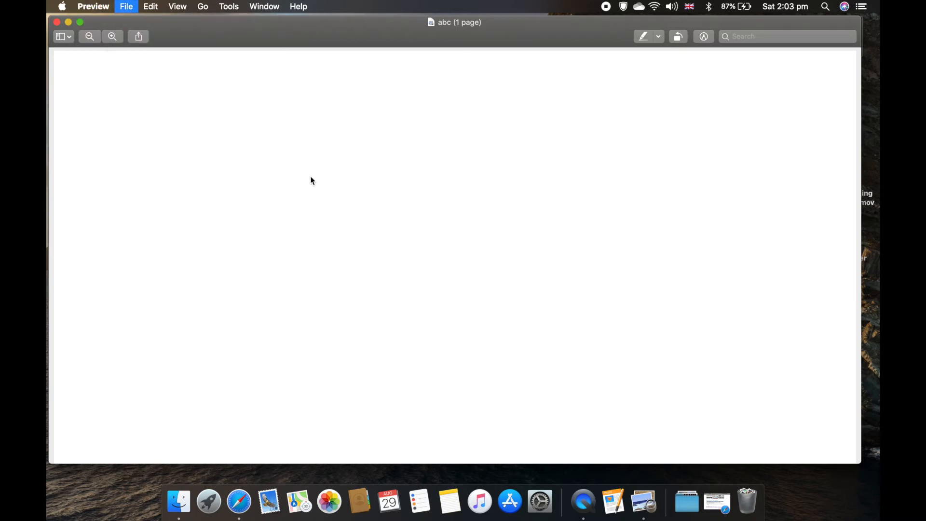
left_click(442, 129)
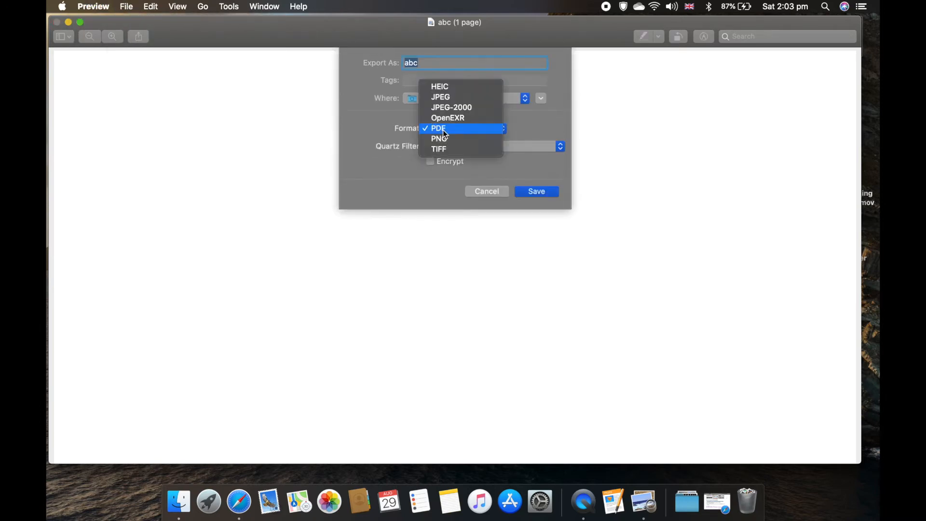
left_click(442, 98)
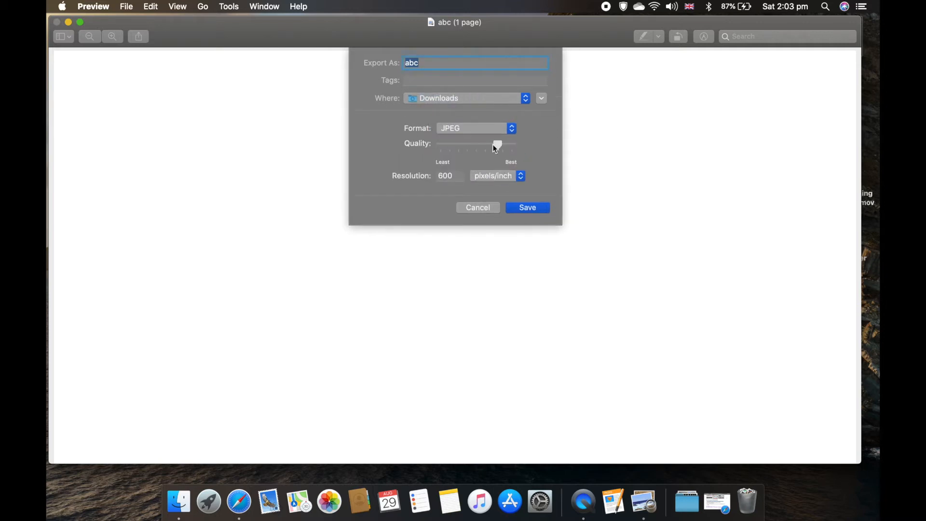
left_click_drag(509, 146, 530, 143)
left_click(532, 208)
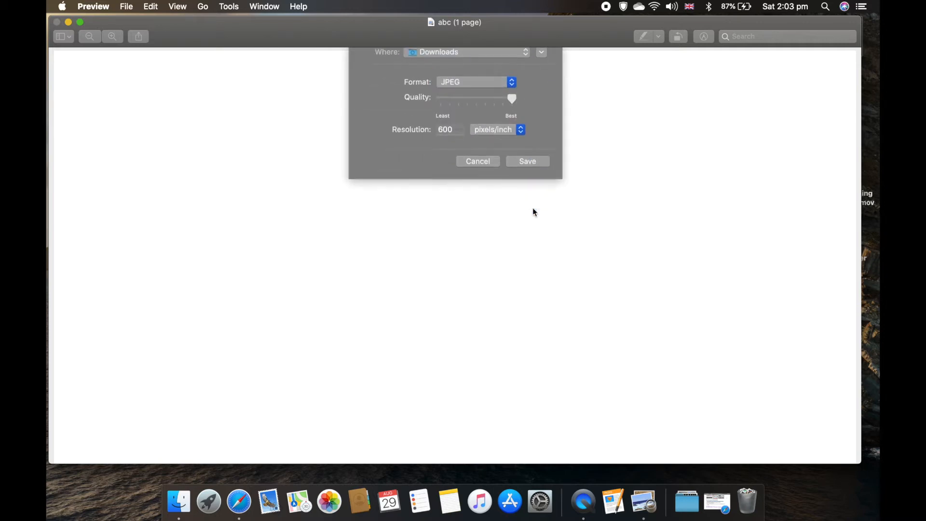
left_click(57, 22)
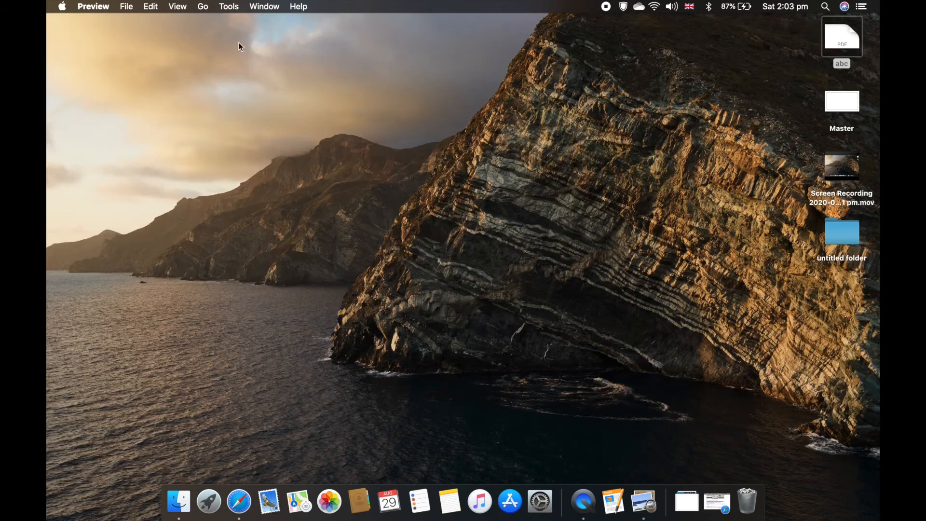
Step: Open the exported abc JPEG image in Preview
double_click(847, 39)
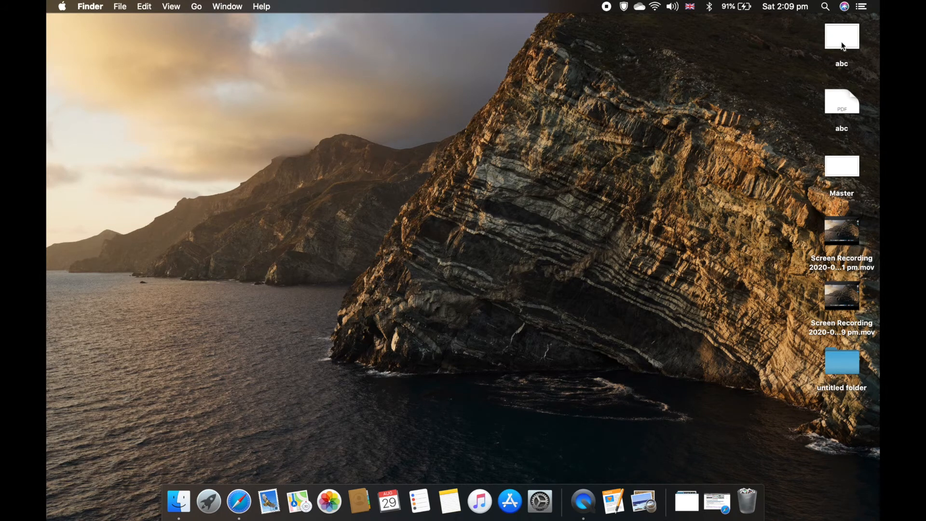
double_click(841, 41)
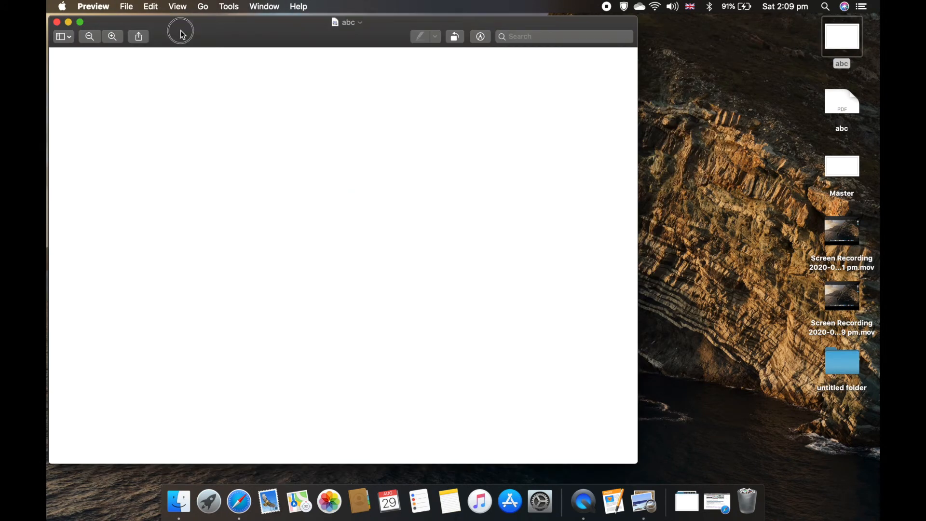
left_click_drag(183, 35, 180, 32)
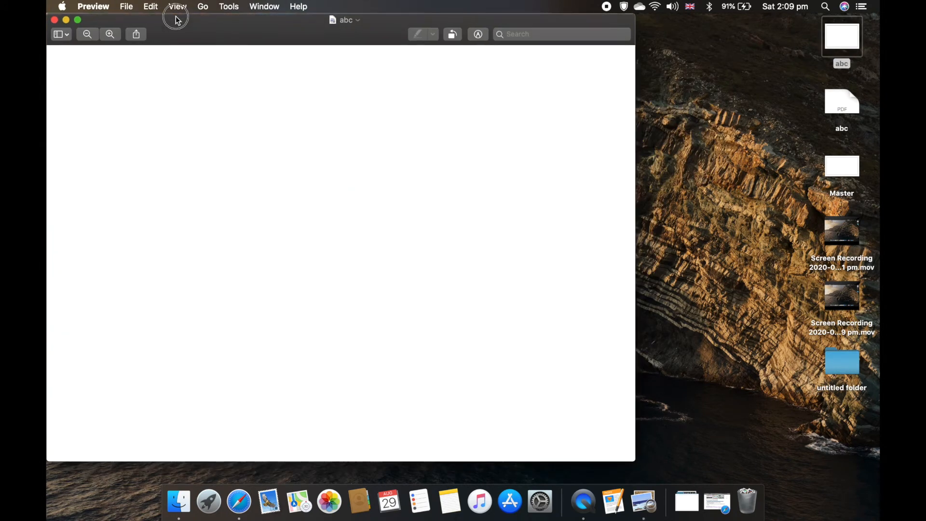
Step: Open Adjust Size and turn off proportional scaling
left_click(228, 6)
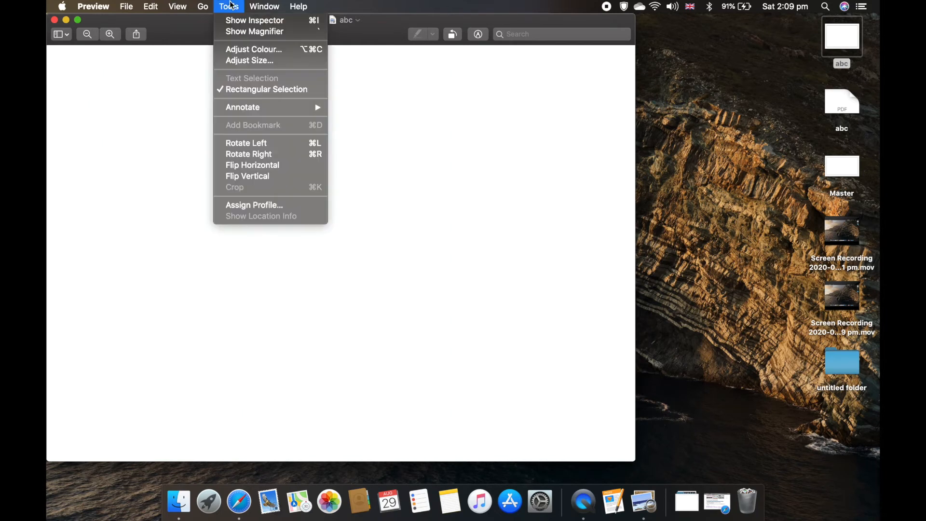
left_click(245, 61)
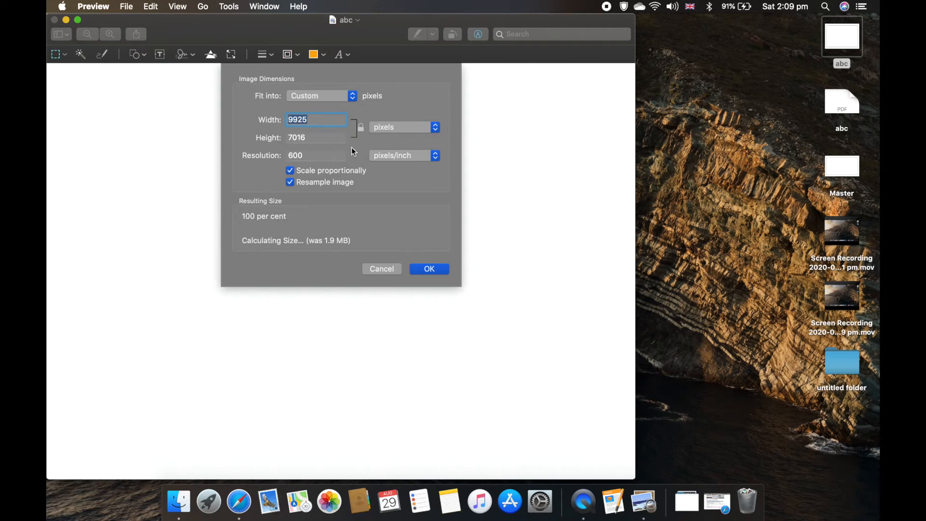
left_click(384, 130)
left_click(384, 129)
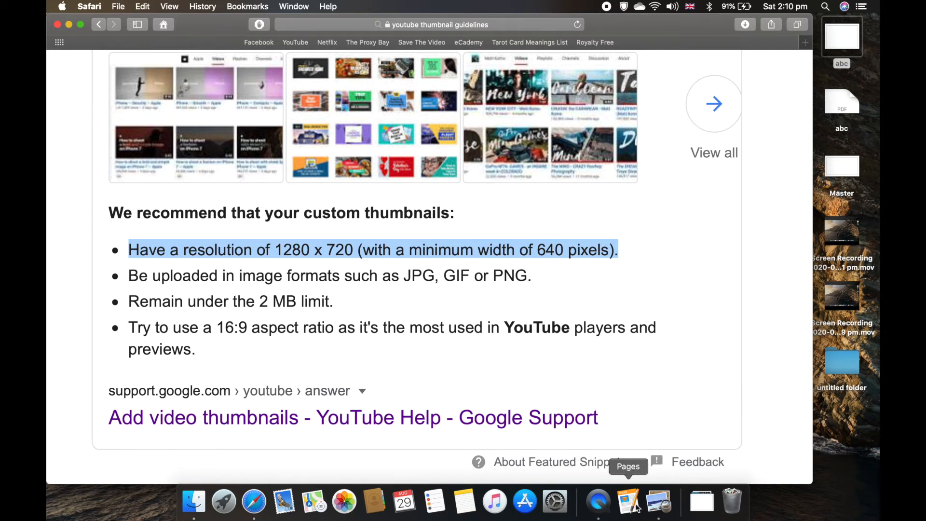
Step: Resize the image to 1280 × 720 pixels
left_click(658, 501)
double_click(302, 119)
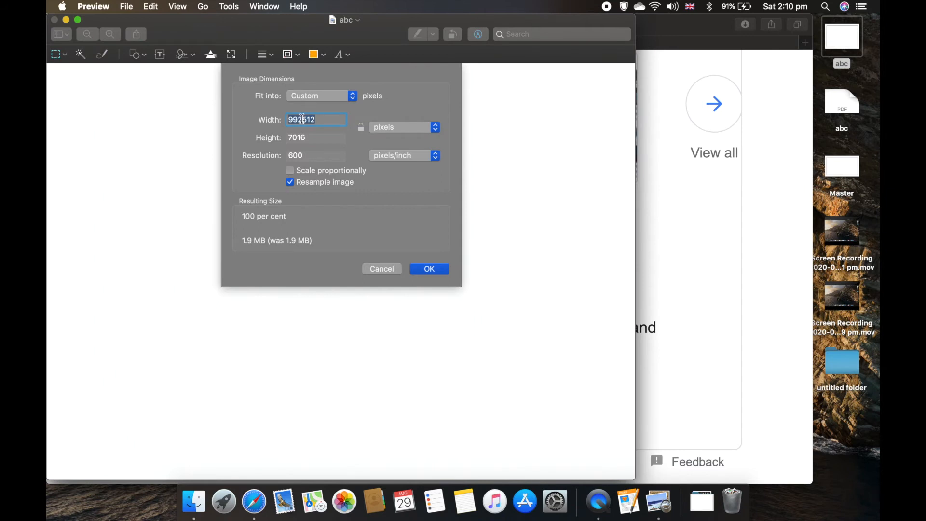
type("1280")
key("Tab")
type("720")
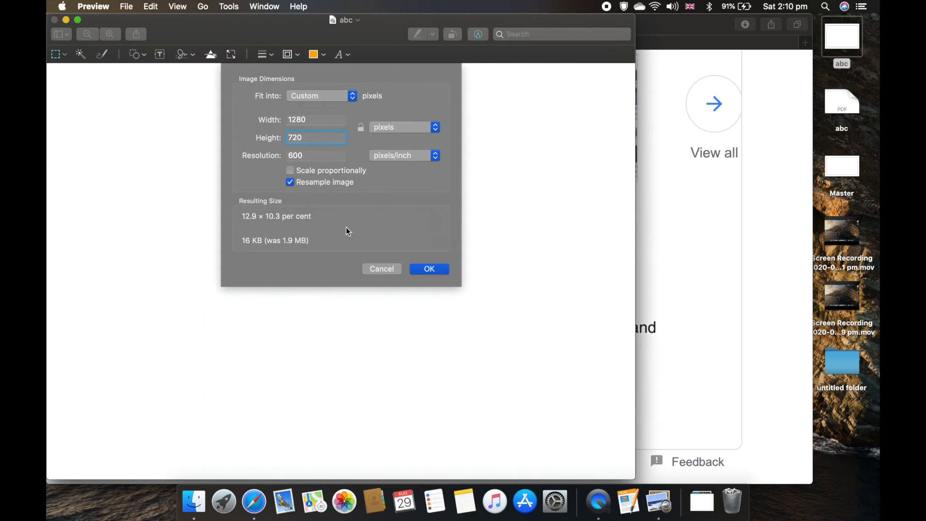
left_click(426, 268)
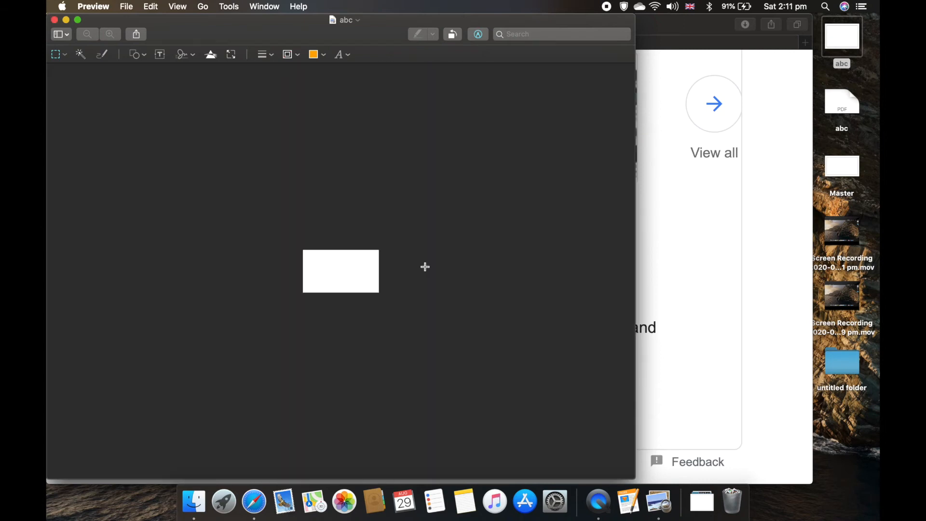
Step: Close the resized image and reopen the abc JPEG in Preview
left_click(55, 21)
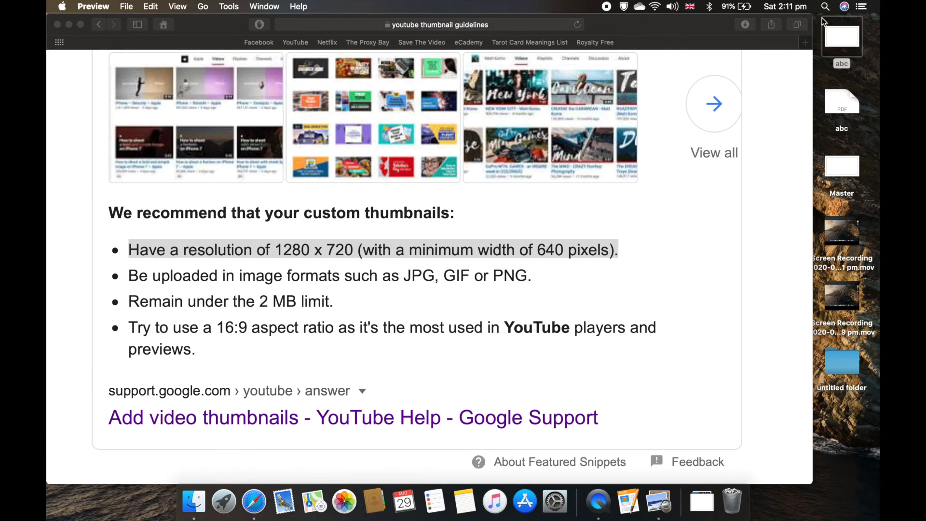
left_click(57, 24)
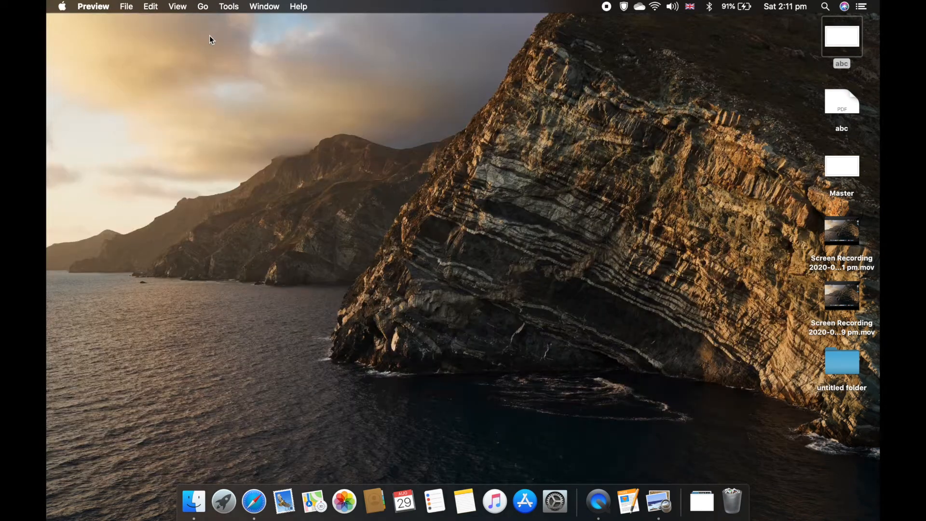
double_click(851, 36)
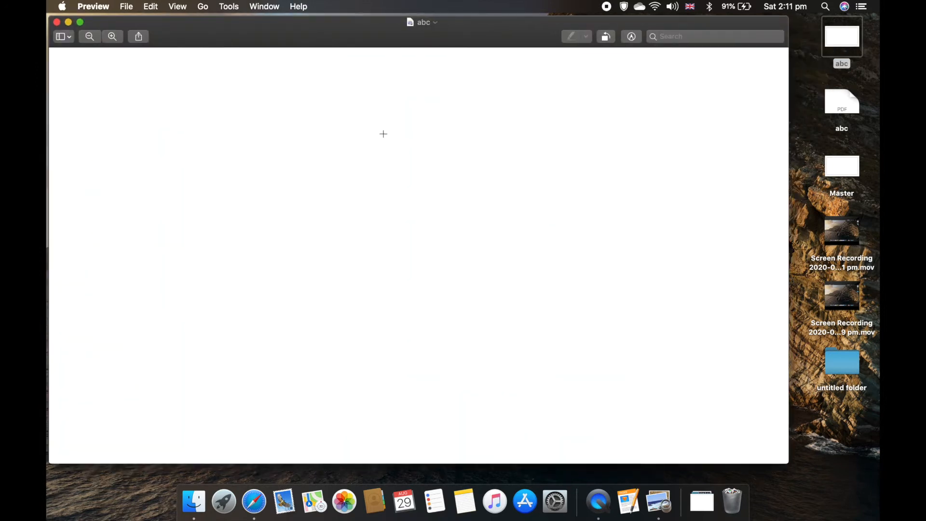
left_click_drag(314, 33, 310, 25)
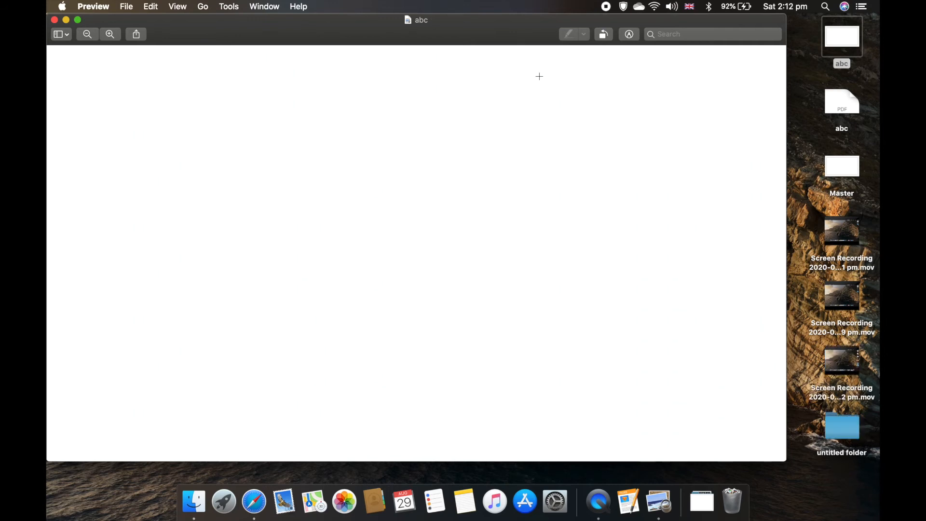
Step: Draw an orange filled circle in the image's top-left corner with the Markup shape tool
left_click(629, 34)
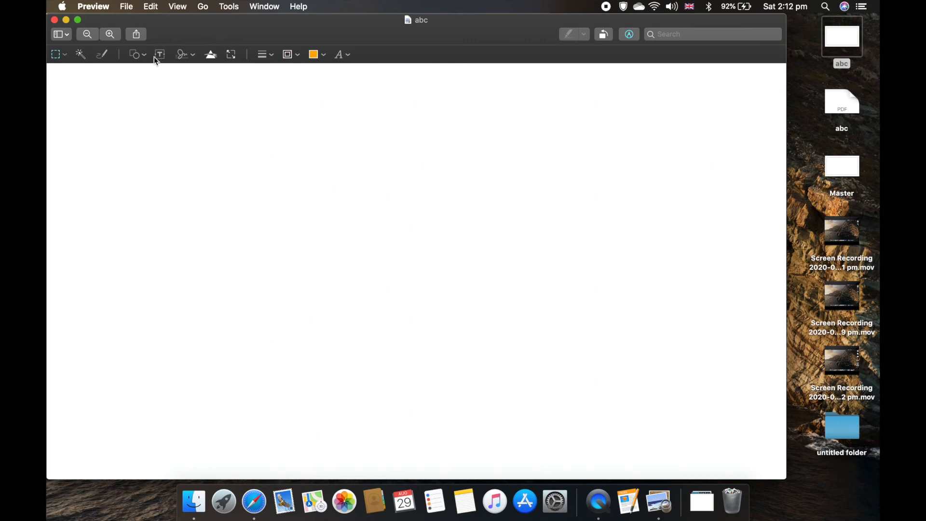
left_click(137, 57)
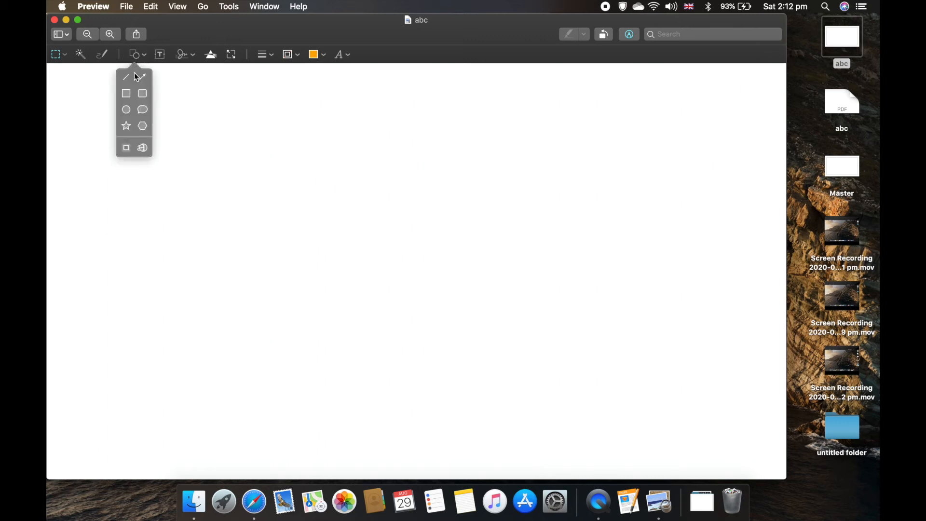
left_click(127, 98)
left_click(125, 109)
left_click_drag(418, 277, 165, 161)
left_click_drag(162, 197, 162, 223)
left_click_drag(160, 167, 138, 149)
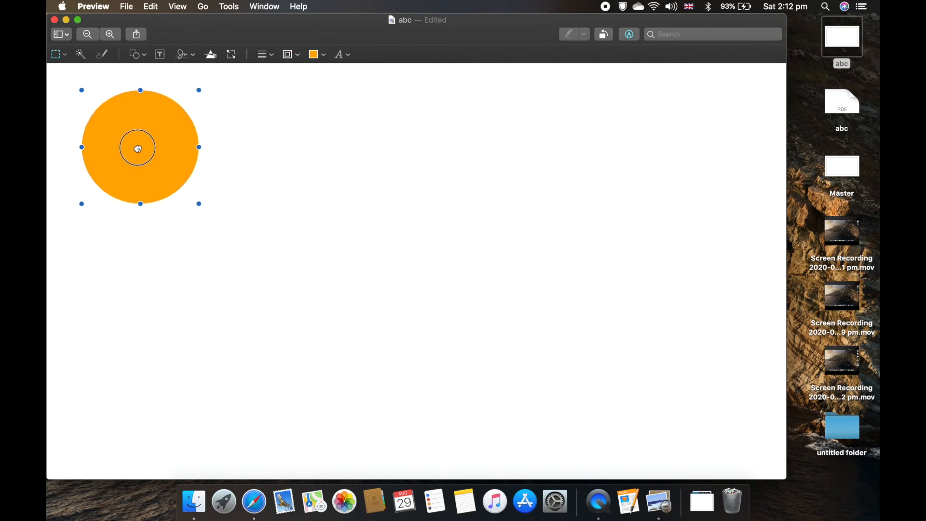
Step: Draw an orange rounded-rectangle bar extending right from the circle, about the circle's height, overlapping it
left_click(318, 57)
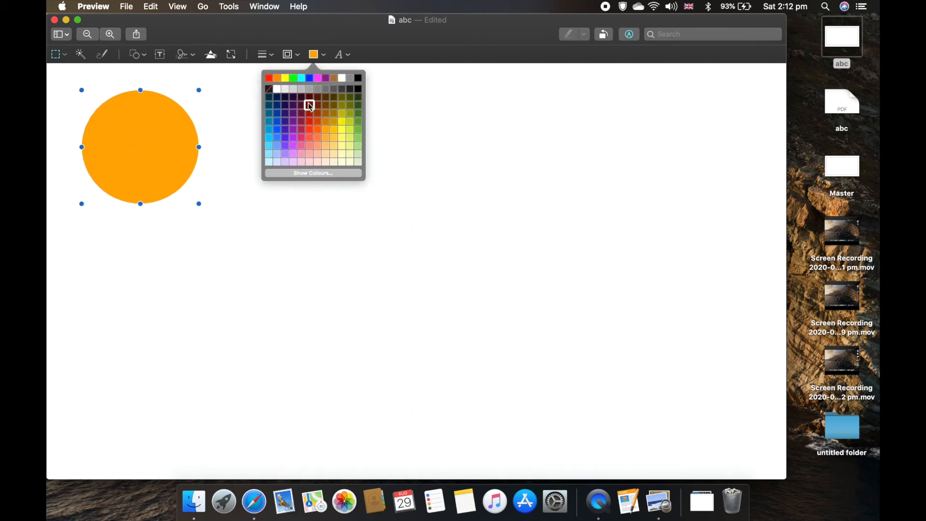
left_click(136, 55)
left_click(143, 93)
left_click_drag(422, 278, 219, 156)
left_click_drag(277, 156, 530, 156)
left_click_drag(345, 200, 345, 176)
left_click_drag(326, 144, 332, 148)
Step: Add a text box reading "HOW TO KISS" and position it over the orange bar
left_click(226, 95)
left_click(160, 55)
left_click_drag(379, 282, 221, 140)
type("HOW TO KISS")
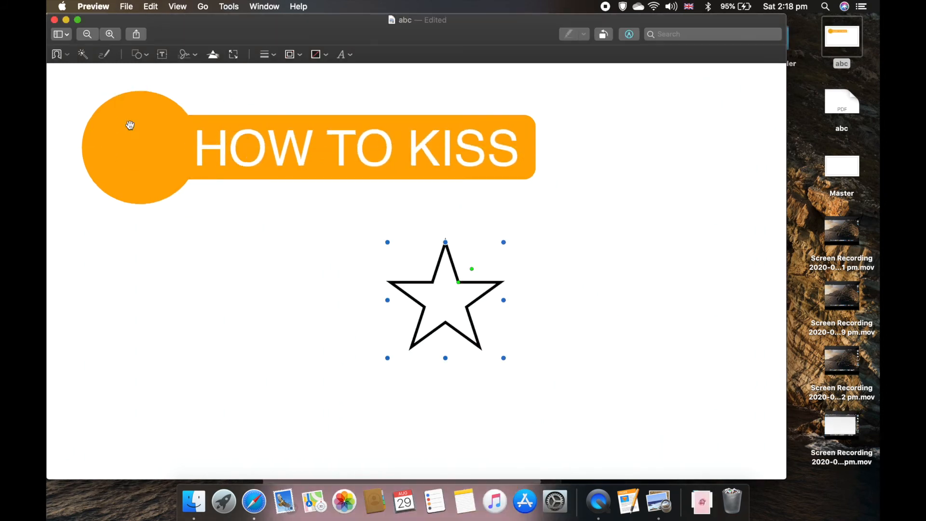
left_click_drag(444, 295, 141, 147)
Step: Set the star shape's border and fill colours to red
left_click(291, 54)
left_click(245, 78)
left_click(316, 55)
left_click(271, 78)
left_click(218, 283)
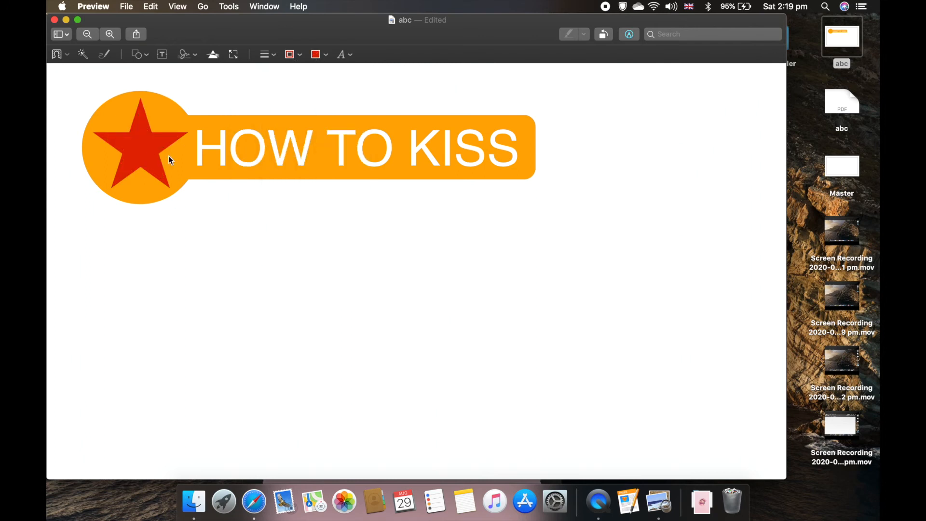
left_click(140, 54)
left_click(147, 149)
left_click_drag(451, 305, 249, 148)
mouse_move(273, 173)
left_mouse_down()
mouse_move(347, 207)
mouse_move(270, 171)
left_mouse_up()
key("Delete")
Step: Draw a second rounded-rectangle bar below the first one, spanning roughly the same width
left_click(137, 55)
left_click(143, 94)
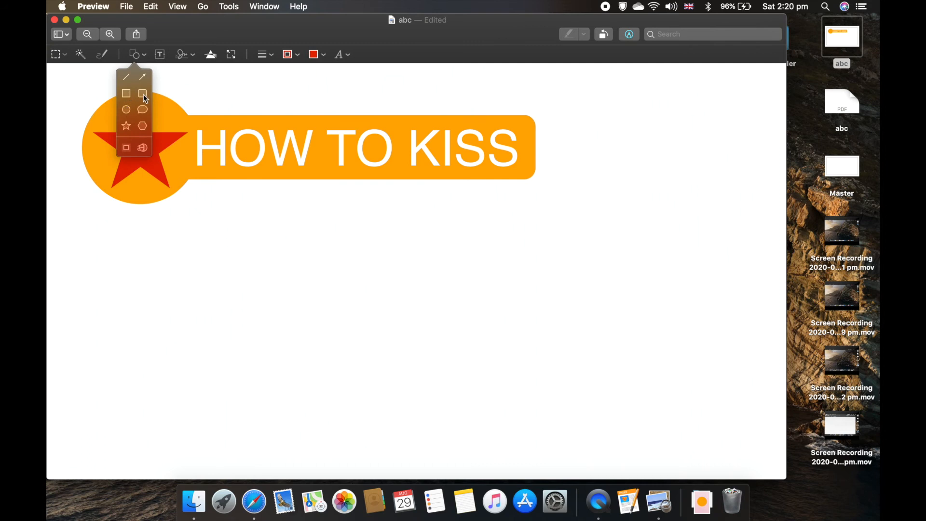
left_click_drag(444, 296, 261, 232)
left_click_drag(320, 232, 667, 207)
left_click_drag(278, 240, 275, 236)
Step: Duplicate the title text box, move the copy onto the lower bar, and change it to "ON FIRT DATE ;)"
left_click(342, 55)
left_click(243, 137)
key("super+c")
key("super+v")
left_click_drag(284, 122, 294, 199)
double_click(294, 207)
type("ON FIRT DATE ;)")
Step: Shorten the lower red bar so it fits around its text
left_click(598, 232)
left_click_drag(665, 230, 605, 229)
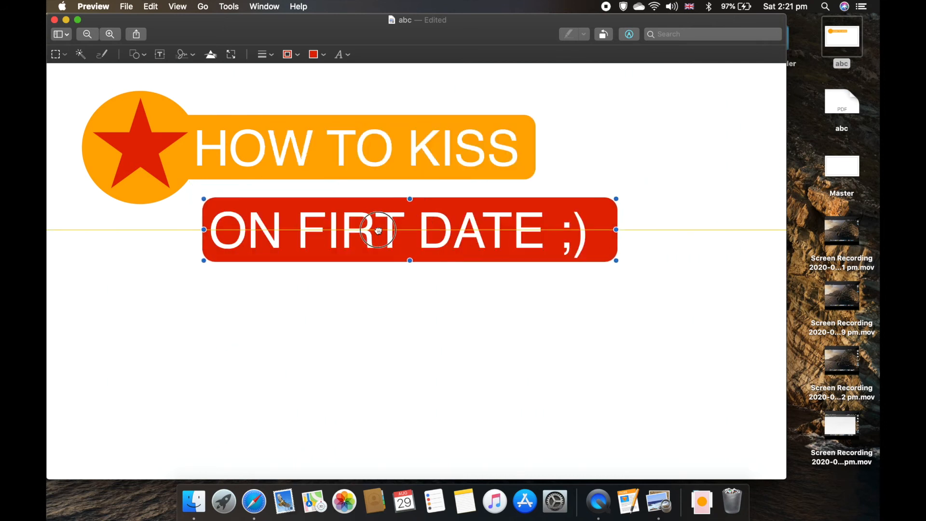
left_click(258, 308)
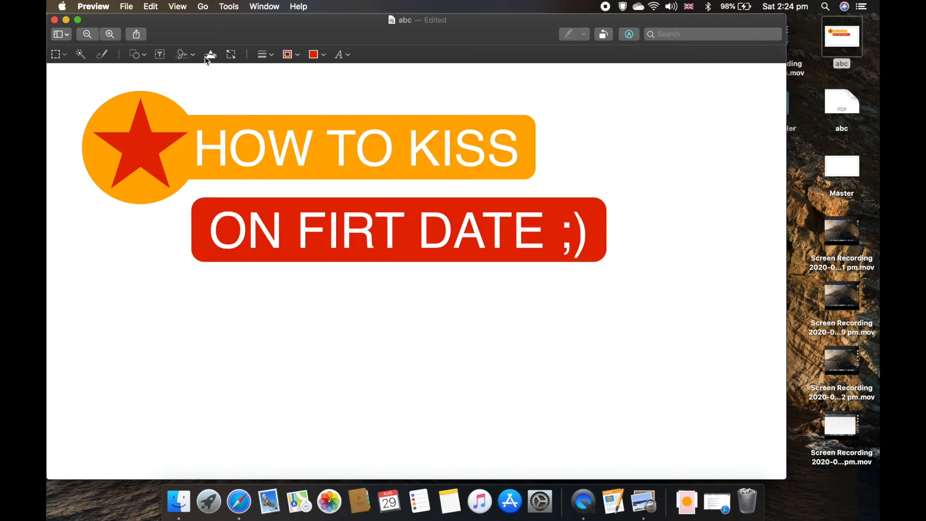
Step: Insert a kiss emoji in a new text box by searching the emoji picker for "kiss"
left_click(159, 54)
left_click(151, 6)
left_click(183, 316)
left_click(414, 119)
type("kiss")
double_click(231, 199)
left_click(331, 419)
left_click(415, 280)
left_click_drag(201, 114, 161, 26)
left_click(107, 18)
left_click_drag(484, 329, 580, 315)
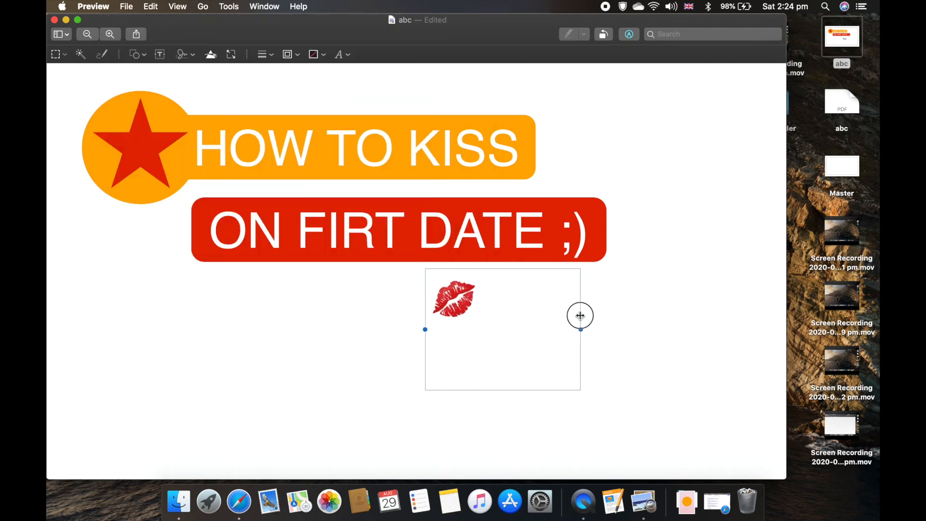
Step: Enlarge the kiss emoji's font size
double_click(454, 300)
left_click(342, 54)
left_click(314, 97)
left_click(314, 96)
Step: Delete the red star from the orange circle
left_click(138, 120)
key("BackSpace")
left_click(458, 333)
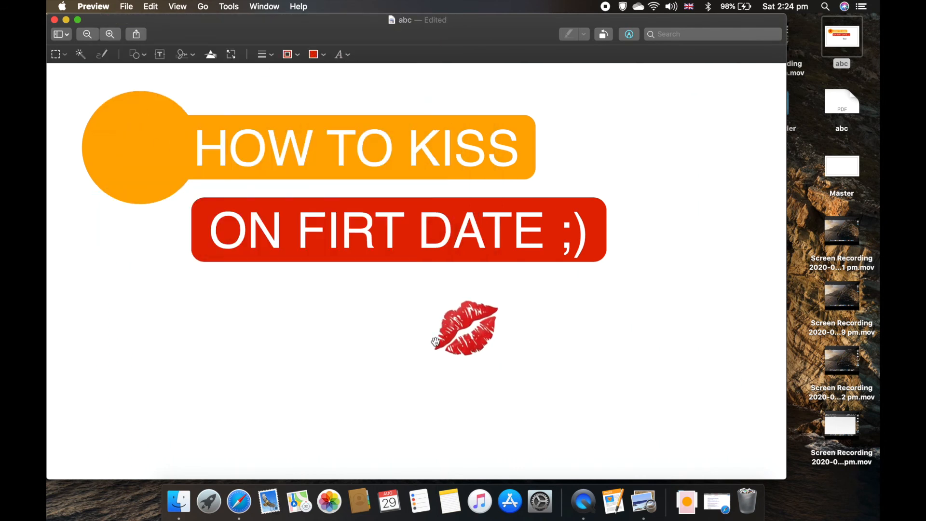
Step: Move the kiss emoji into the orange circle and correct the subtitle to "ON FIRST DATE ;)"
left_click_drag(435, 341, 113, 161)
type("S")
Step: Widen the red bar to fit the corrected subtitle and align its text
left_click(444, 299)
left_click_drag(593, 230, 628, 229)
left_click(198, 230)
mouse_move(191, 229)
left_mouse_down()
mouse_move(176, 230)
mouse_move(202, 233)
left_mouse_up()
left_click(143, 328)
Step: Open the Character Viewer, browse its symbol categories, and accept the requested font download
left_click(151, 7)
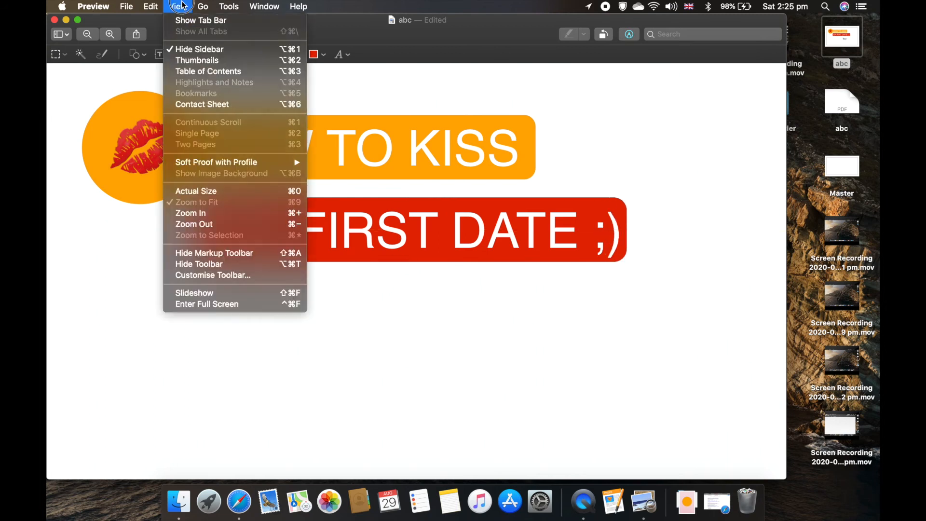
left_click(202, 304)
left_click(140, 114)
left_click(137, 127)
left_click(140, 140)
left_click(140, 152)
left_click(136, 165)
left_click(136, 178)
left_click_drag(664, 94, 664, 94)
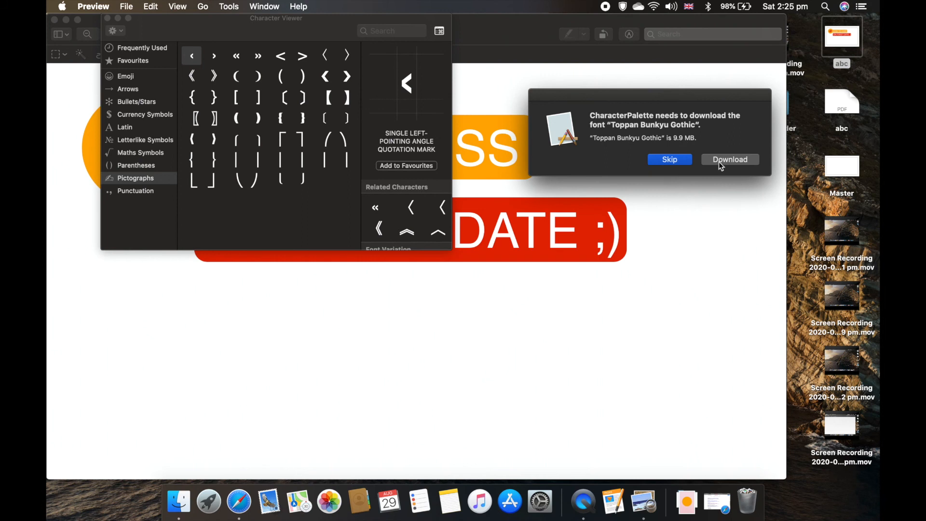
left_click(721, 162)
Step: Browse the emoji categories for a suitable picture and select the Statue of Liberty
left_click(177, 6)
left_click(177, 6)
left_click(136, 190)
scroll(277, 178, "down", 2)
scroll(276, 178, "up", 2)
left_click(126, 76)
left_click(220, 125)
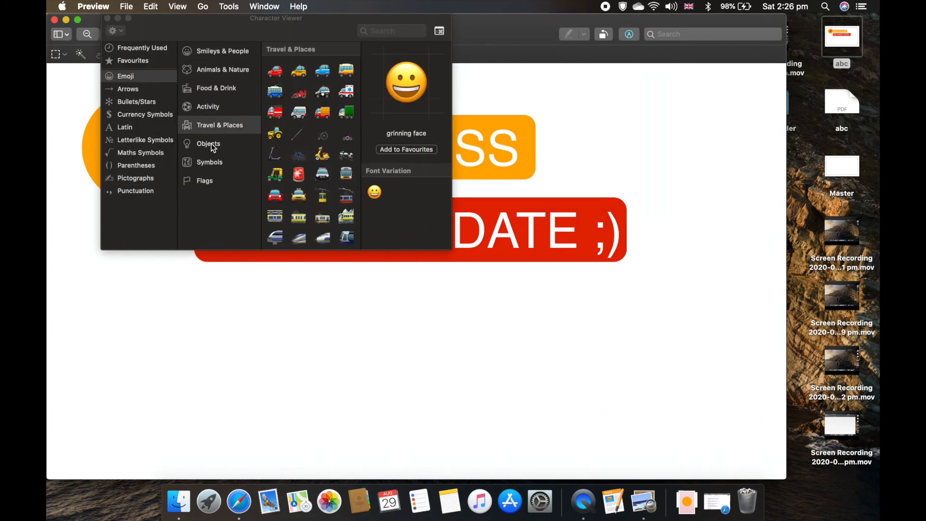
left_click(210, 162)
scroll(311, 154, "down", 5)
left_click(215, 89)
left_click(208, 106)
left_click(220, 125)
left_click(300, 128)
left_click_drag(145, 23, 219, 233)
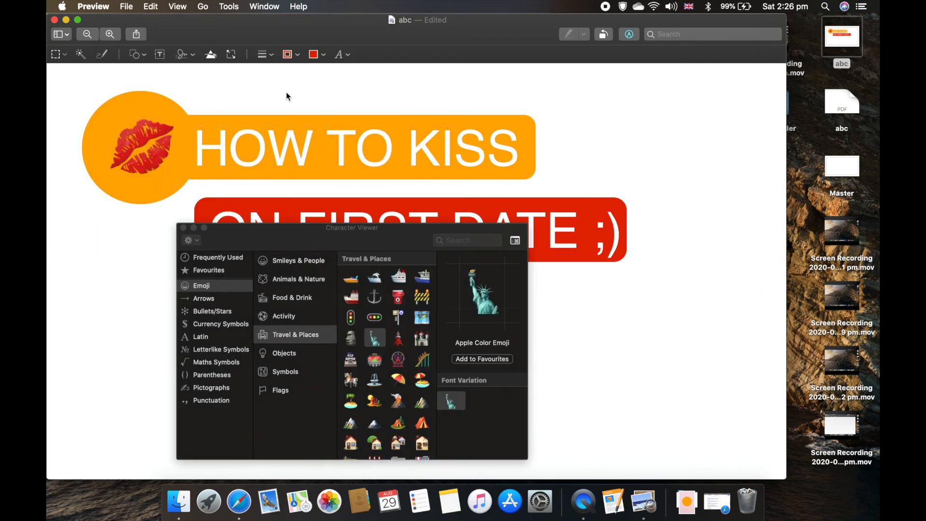
Step: Insert a Statue of Liberty emoji in a new text box below the subtitle
left_click(162, 55)
left_click_drag(403, 247, 245, 130)
double_click(469, 333)
key("BackSpace")
left_click(294, 284)
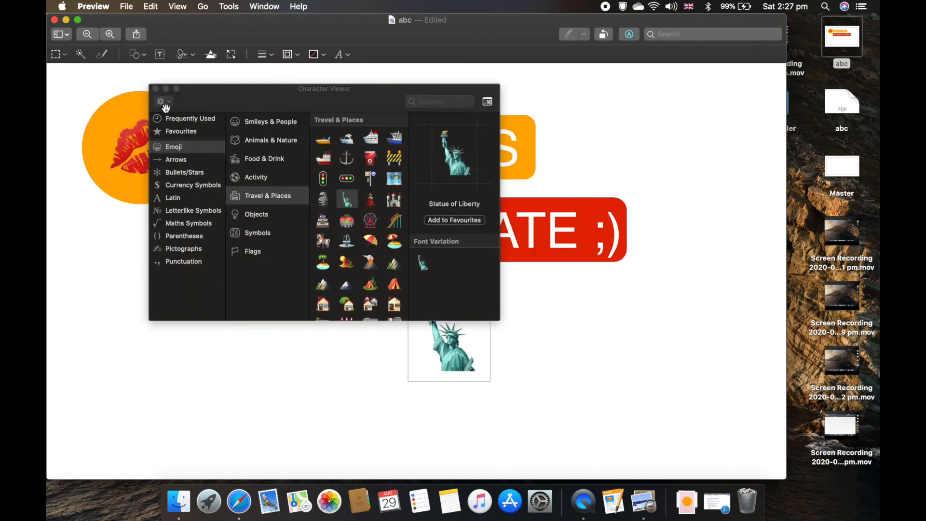
left_click(158, 93)
Step: Set the Statue of Liberty emoji's font size to 600
left_click(339, 54)
type("200")
key("Return")
type("600")
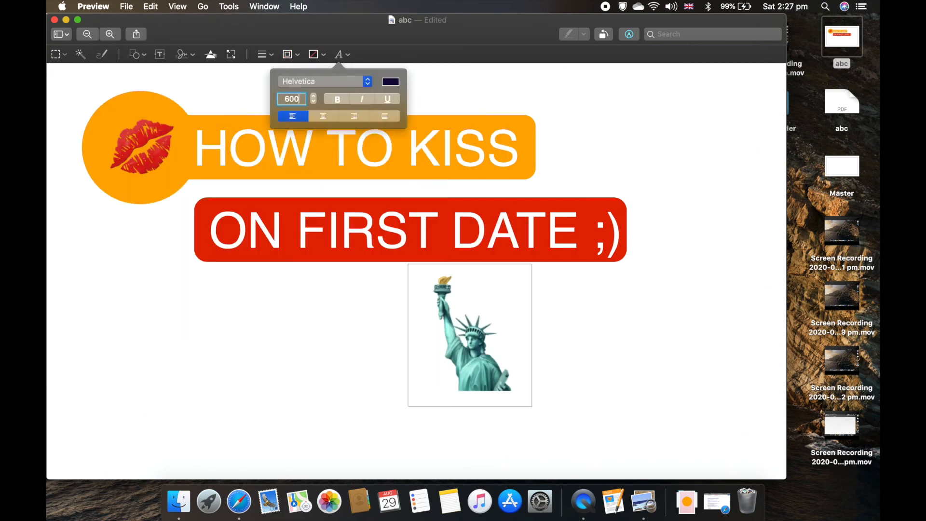
key("Return")
Step: Delete the Statue of Liberty emoji text box
left_click(444, 347)
key("super+z")
left_click_drag(479, 358, 596, 403)
key("BackSpace")
Step: Draw an unfilled rectangle with a thick red border framing the whole image
left_click(137, 55)
left_click(124, 94)
left_click(291, 55)
left_click(283, 118)
left_click(316, 54)
left_click(359, 74)
left_click_drag(461, 299, 81, 68)
left_click_drag(164, 153, 783, 476)
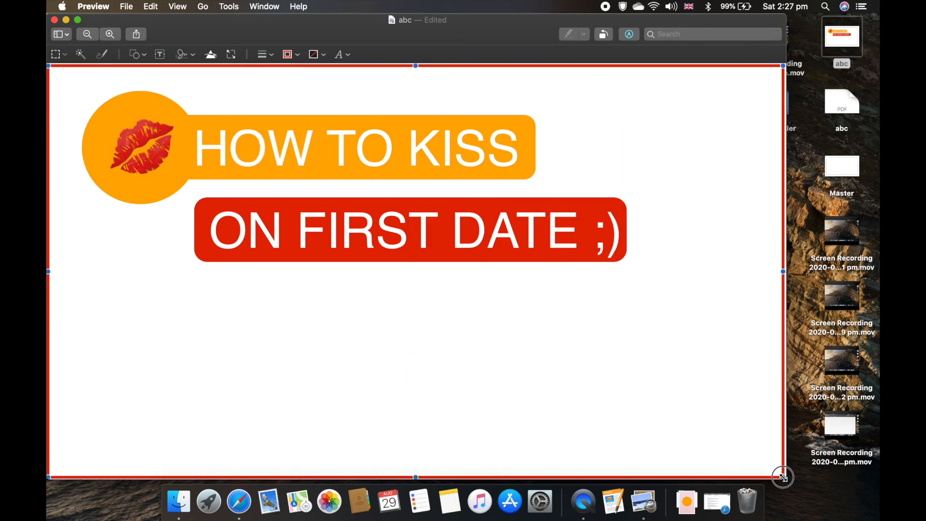
left_click(265, 55)
left_click(265, 54)
left_click(102, 54)
left_click_drag(186, 301, 382, 327)
key("super+z")
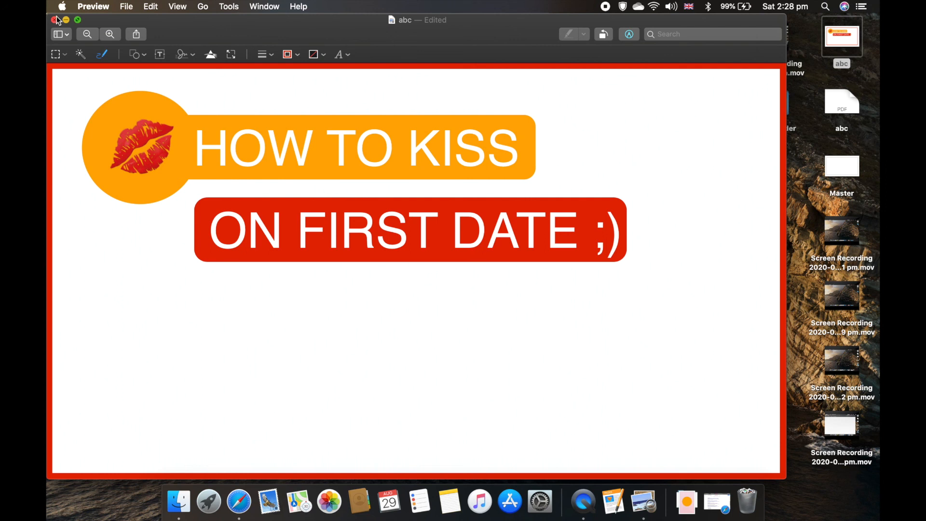
Step: Close the edited image and reopen the abc image to check the finished thumbnail
left_click(57, 21)
left_click(55, 20)
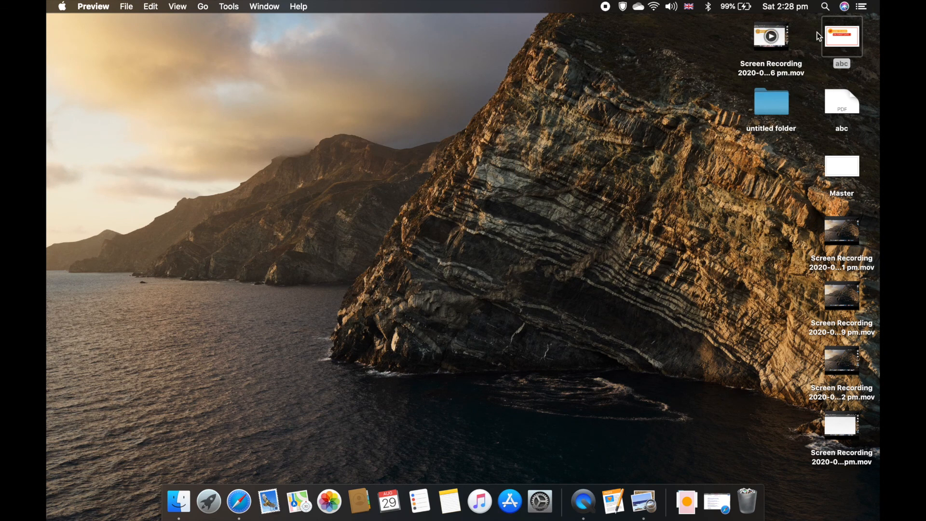
double_click(855, 34)
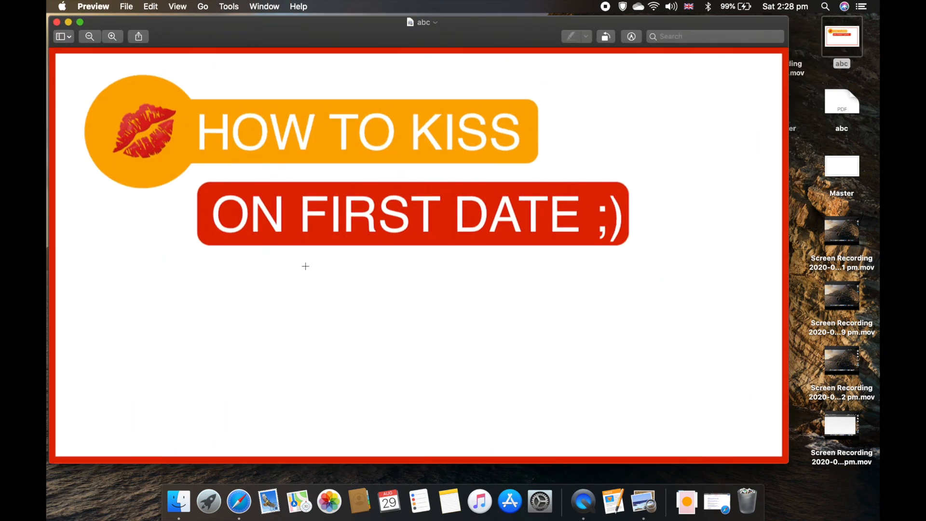
left_click_drag(258, 33, 255, 30)
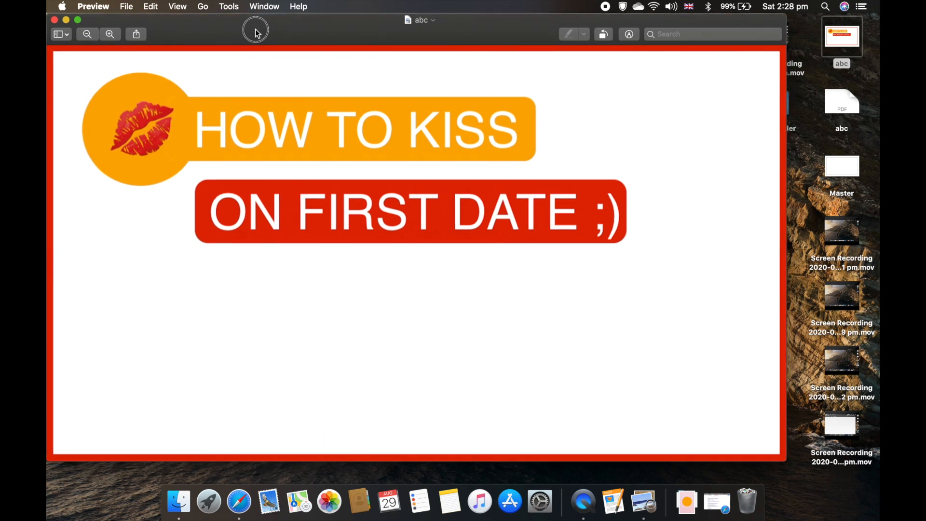